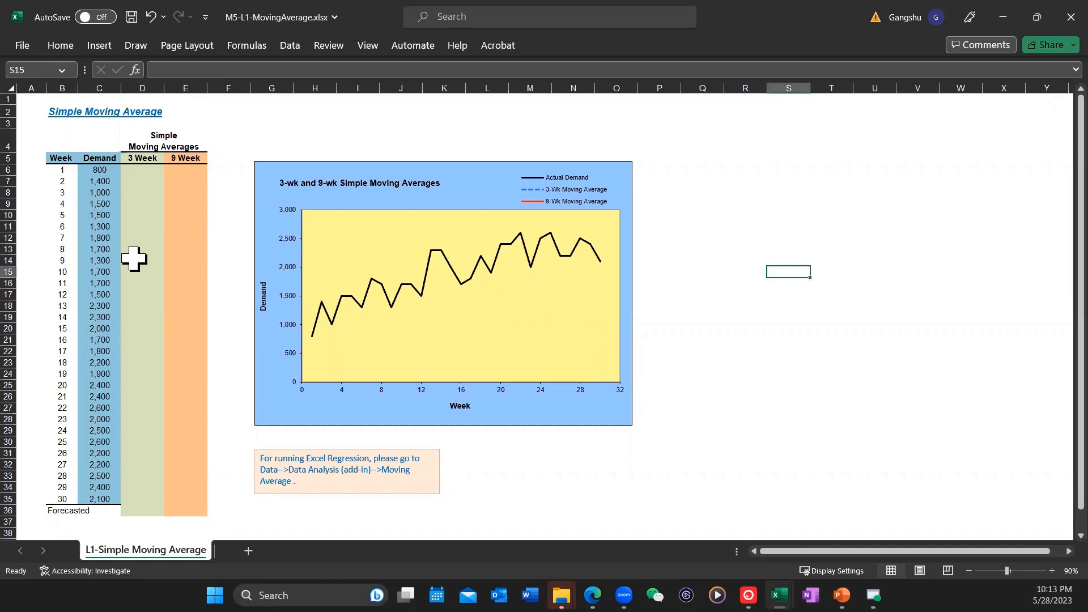
Step: Look over the Week and Demand columns of the table for weeks 1 to 30
left_click(57, 158)
left_click_drag(57, 158, 59, 498)
left_click(100, 158)
left_click_drag(101, 158, 97, 493)
left_click(148, 320)
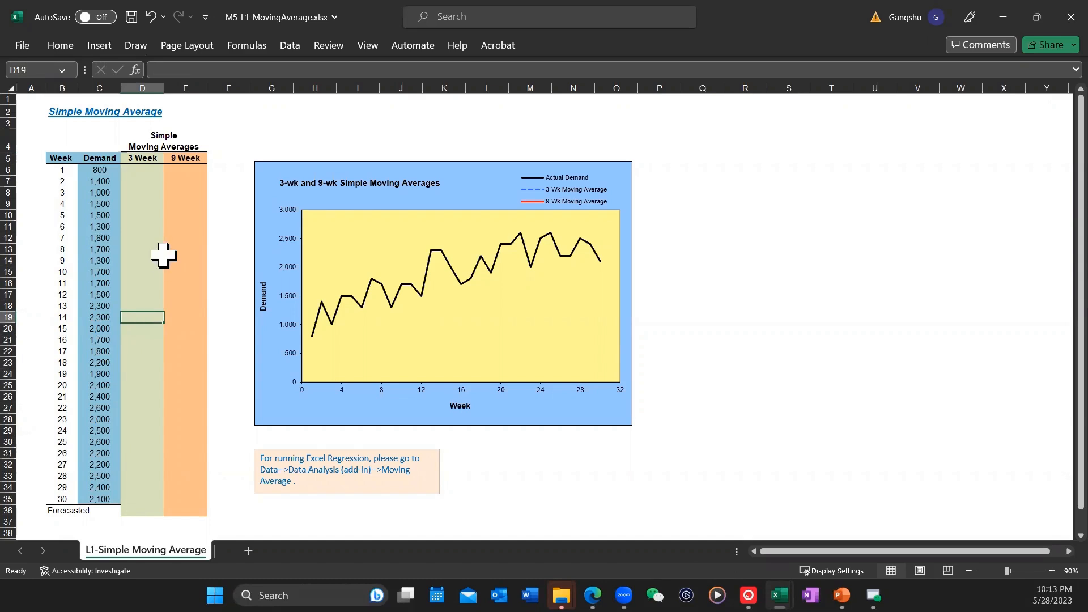
Step: Enter the week 4 three-week moving average in D9 as =AVERAGE(C6:C8)
left_click(143, 204)
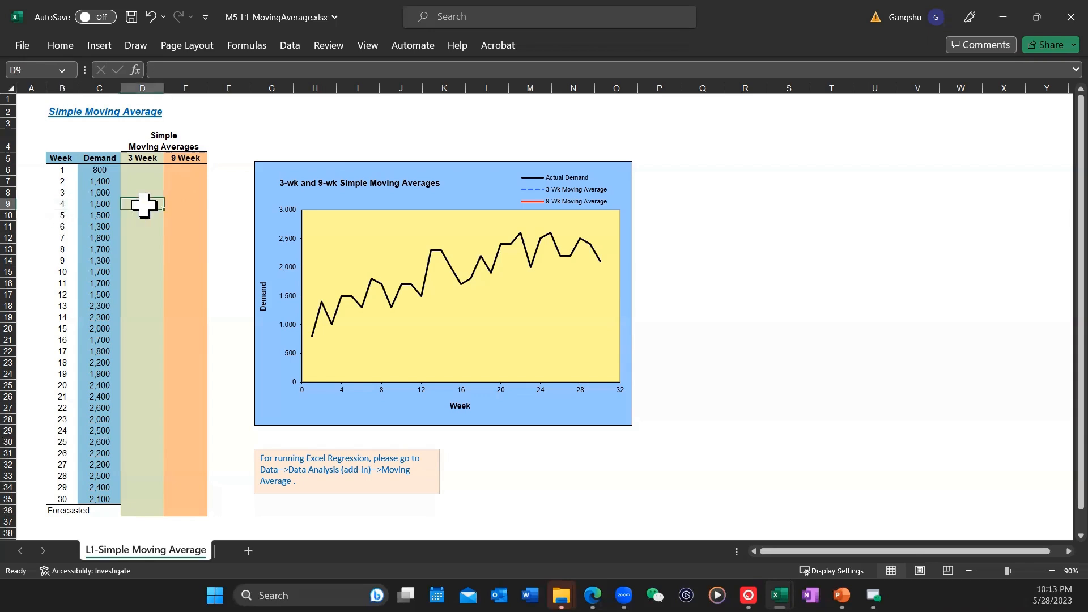
type("=")
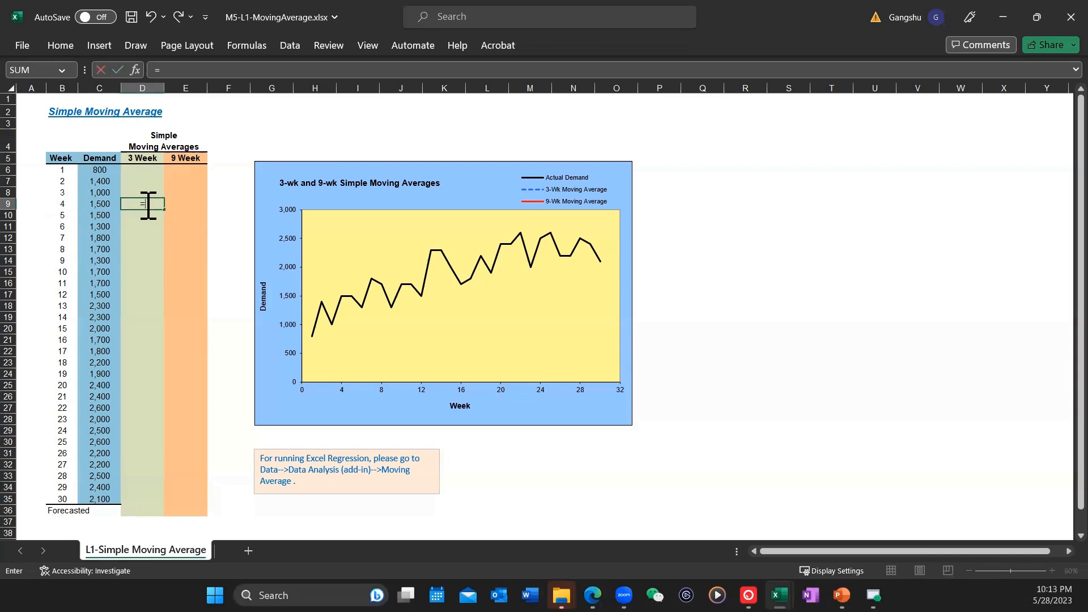
type("average")
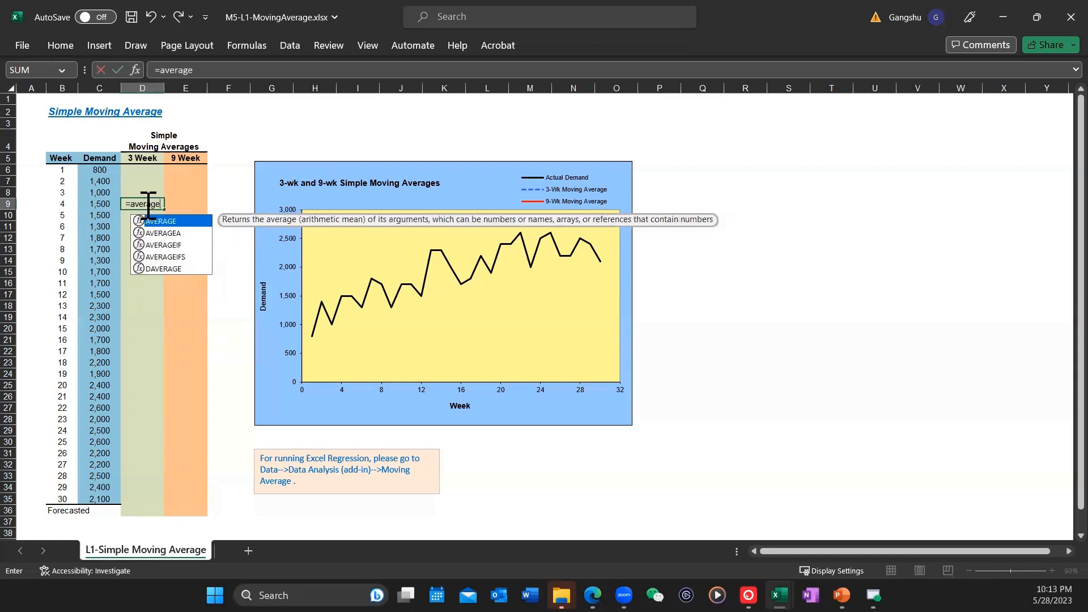
type("(")
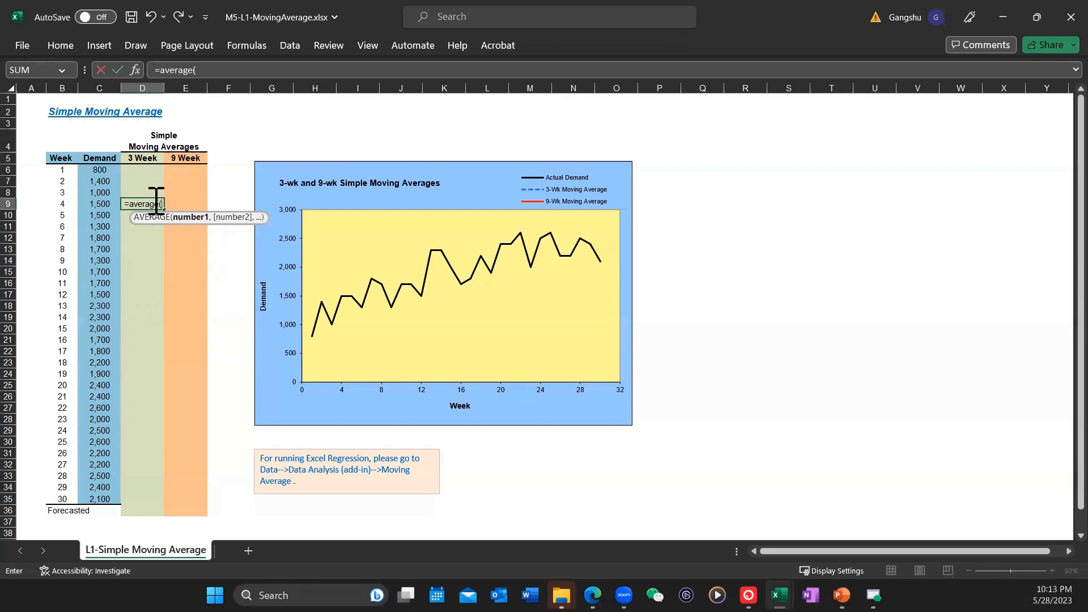
left_click_drag(106, 193, 102, 169)
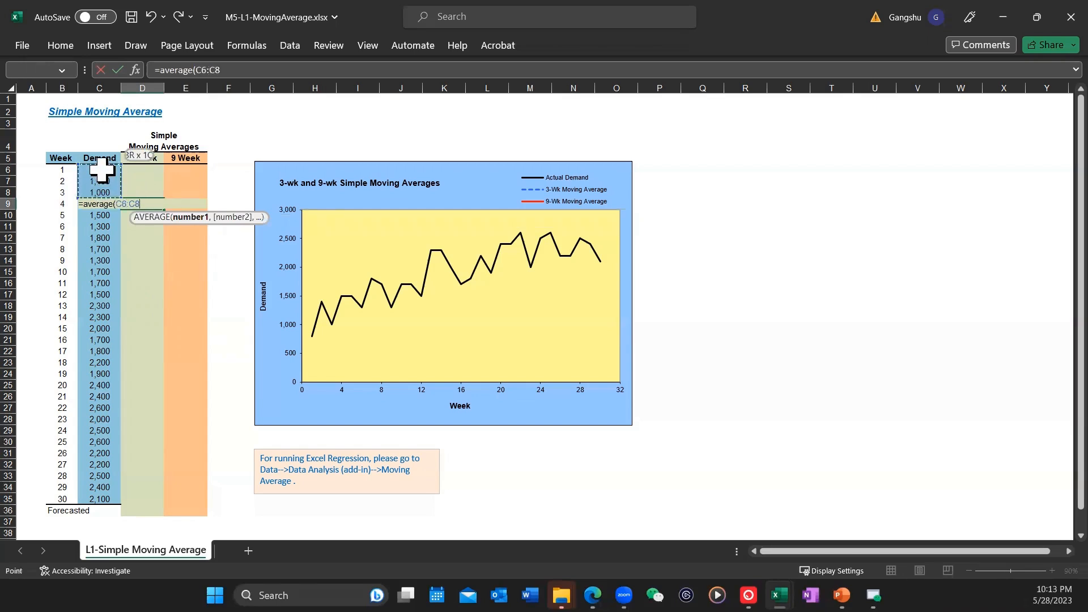
type(")")
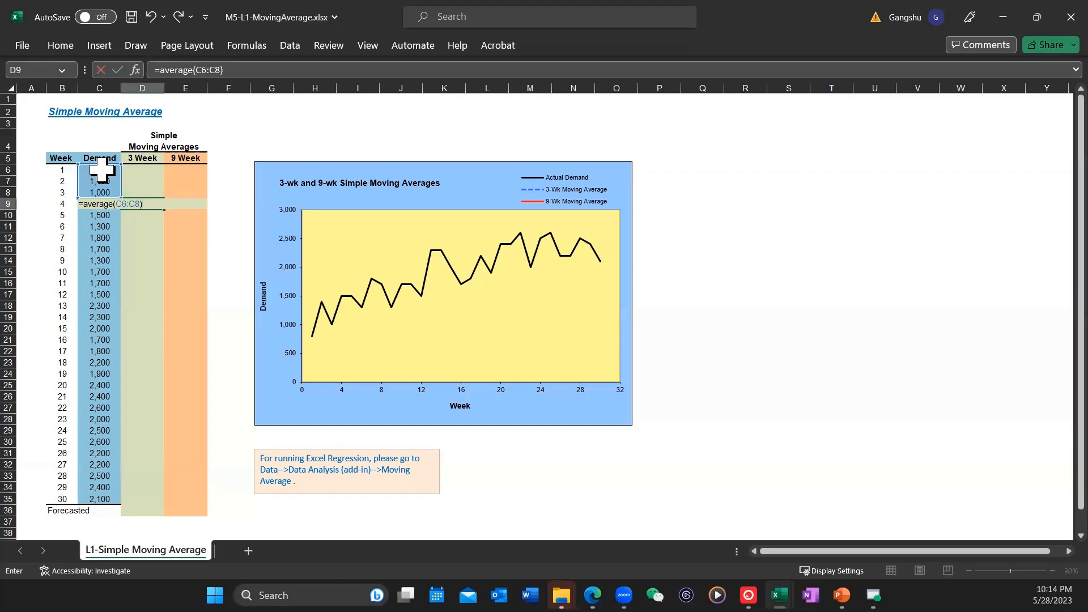
key("Return")
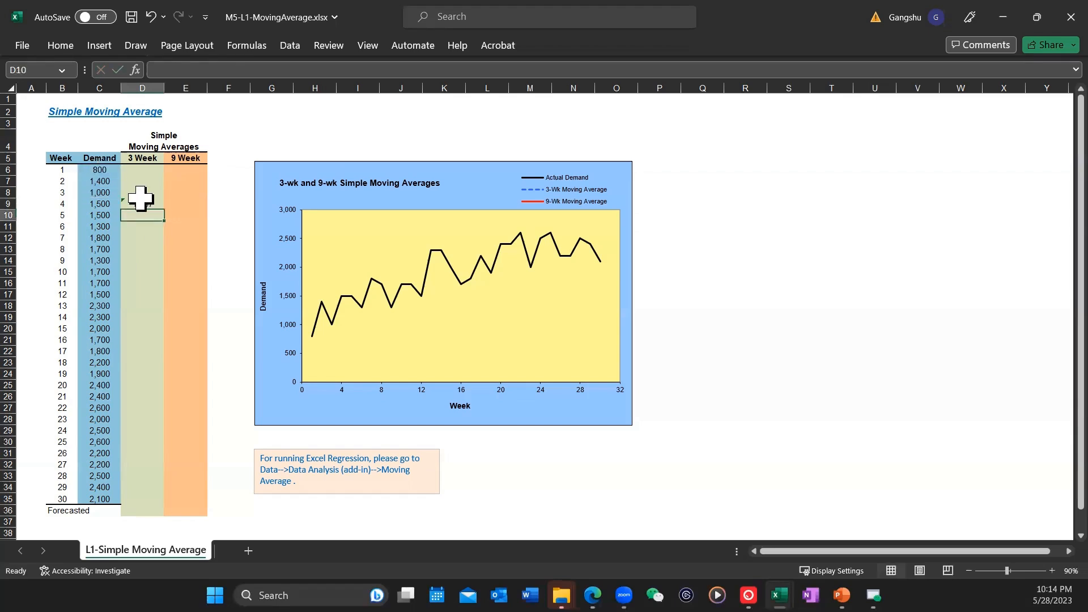
Step: Fill the three-week average formula from D9 down to the Forecasted row, D36
left_click(148, 204)
scroll(172, 250, "down", 1)
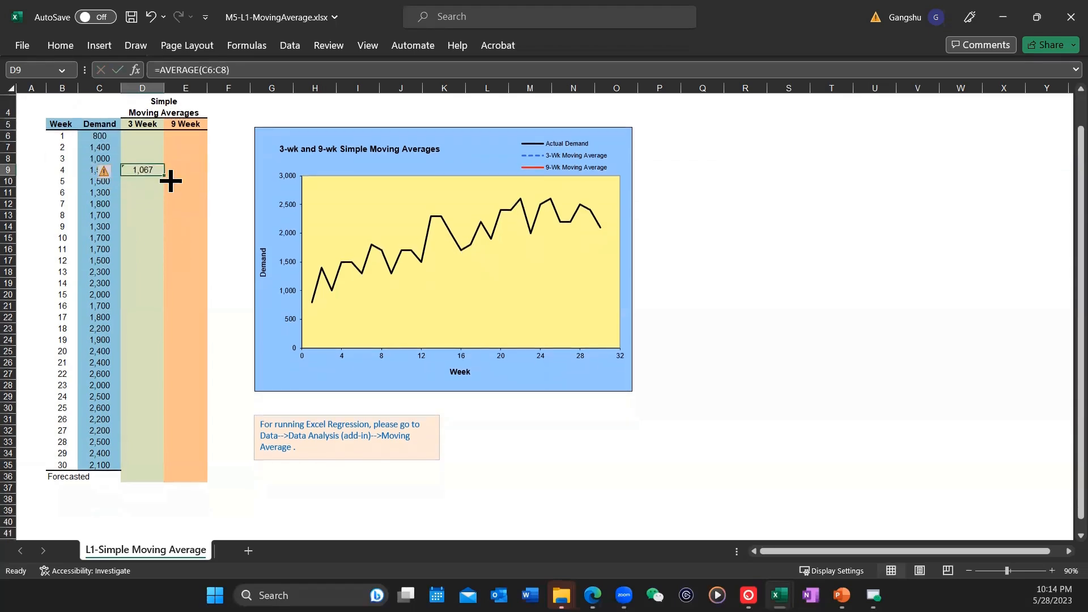
left_click_drag(164, 175, 158, 481)
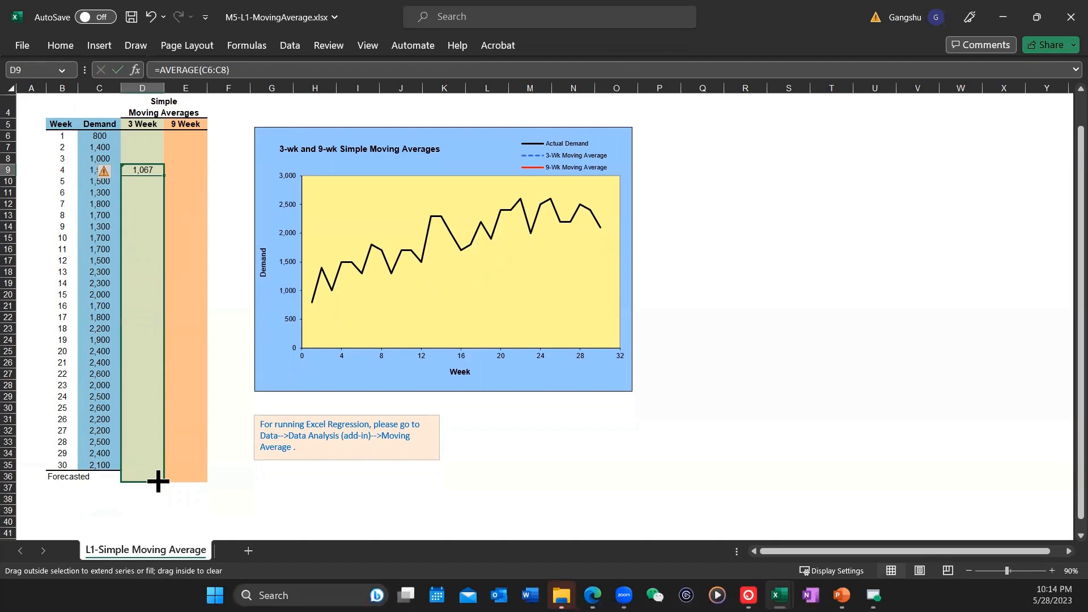
left_click_drag(159, 482, 158, 480)
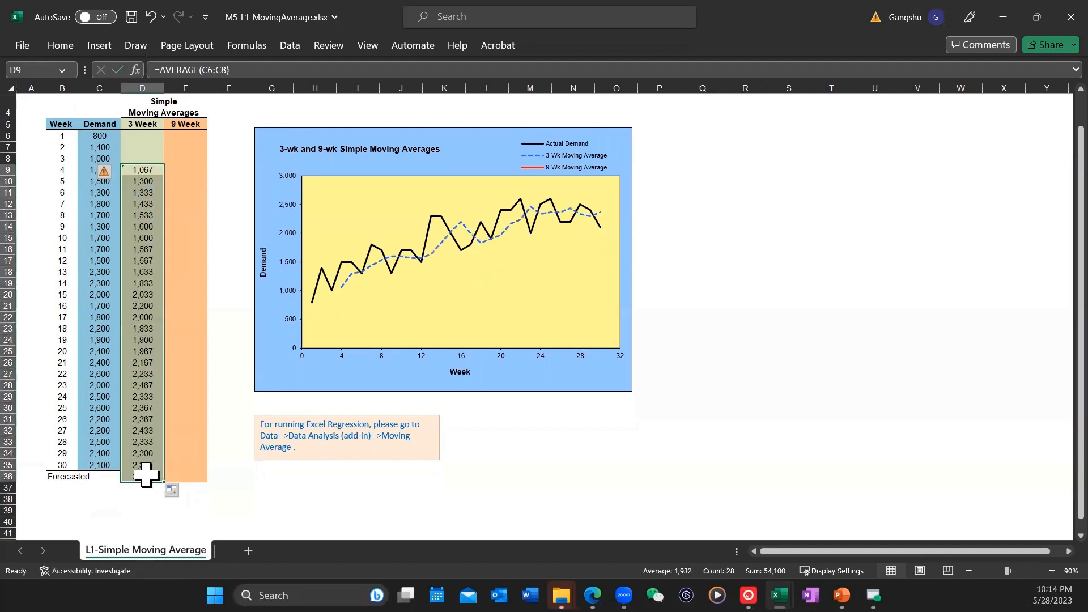
left_click(148, 478)
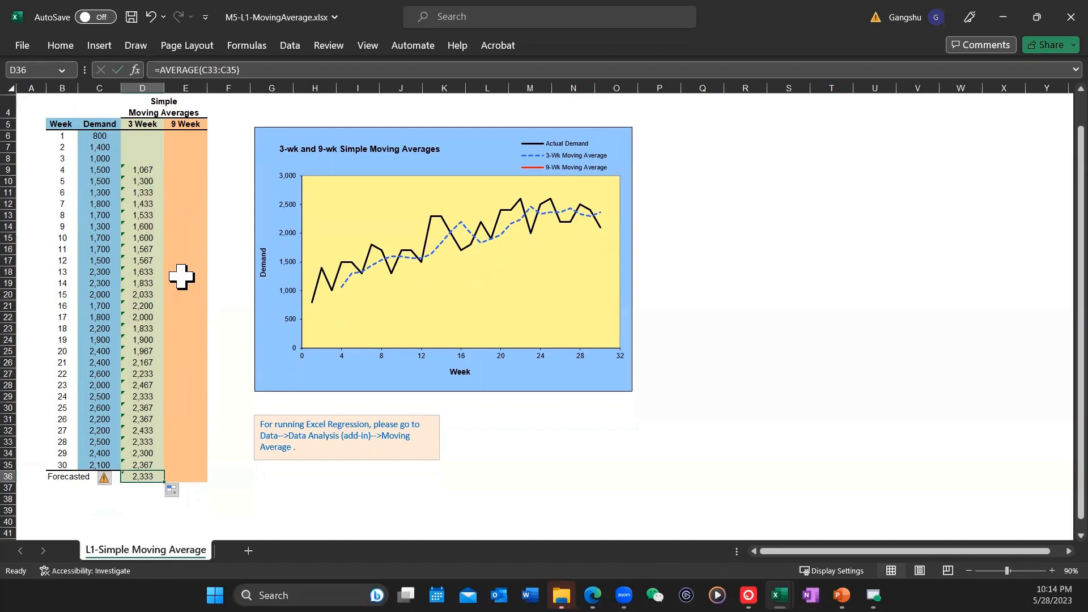
Step: Enter the week 10 nine-week moving average in E15 as =AVERAGE(C6:C14)
left_click(194, 124)
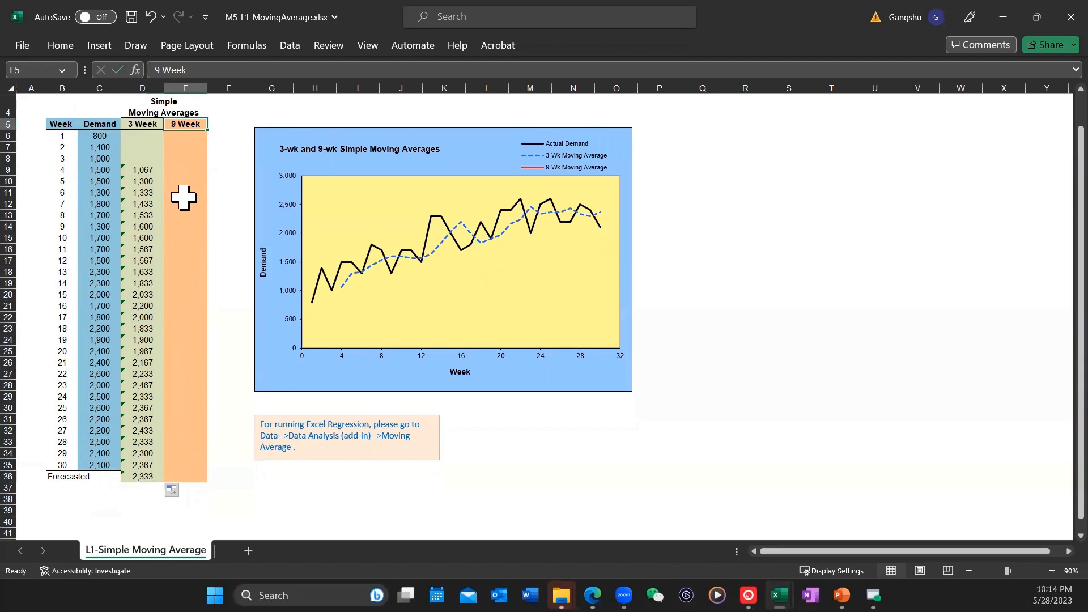
left_click(190, 237)
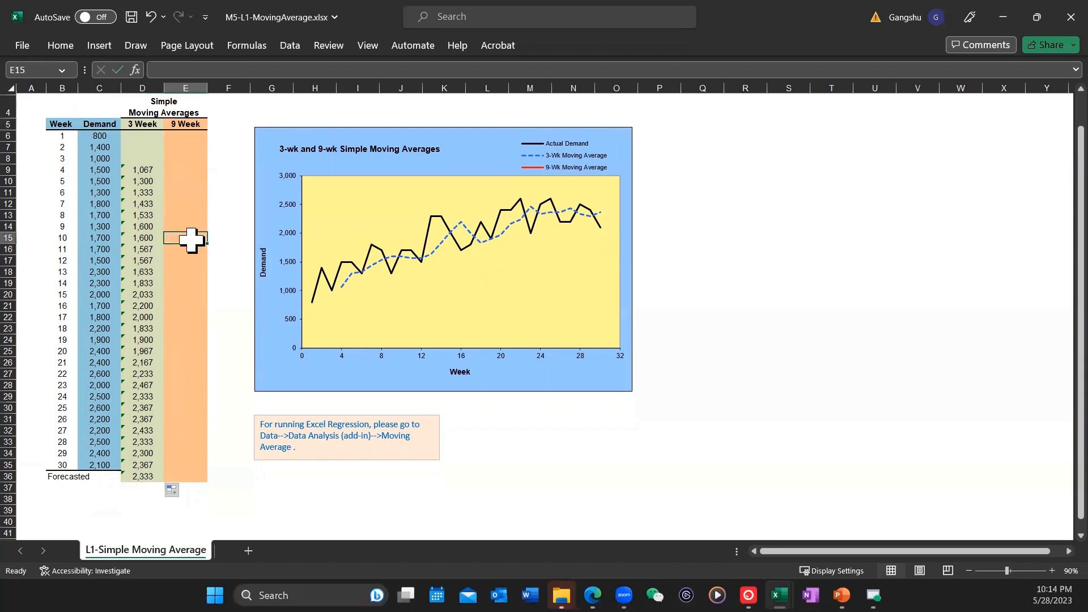
type("=a")
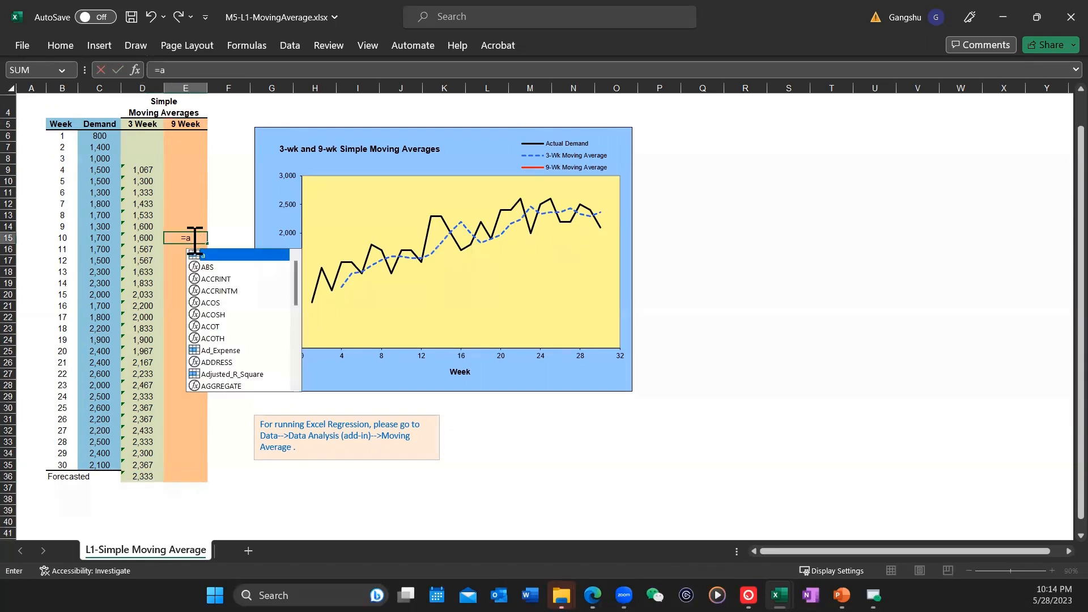
type("verage")
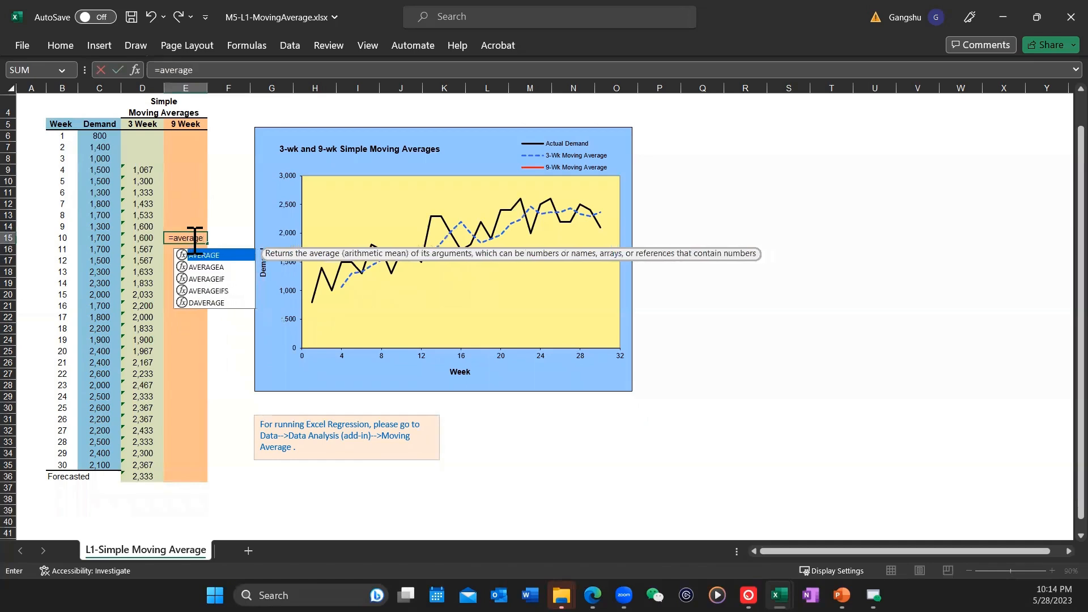
type("(")
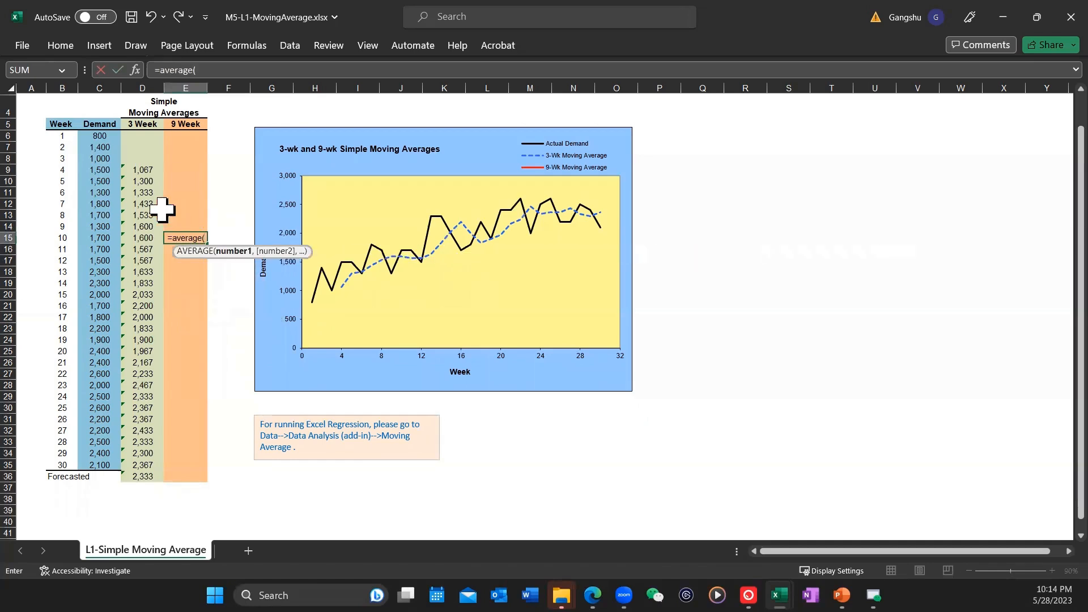
left_click_drag(97, 136, 103, 223)
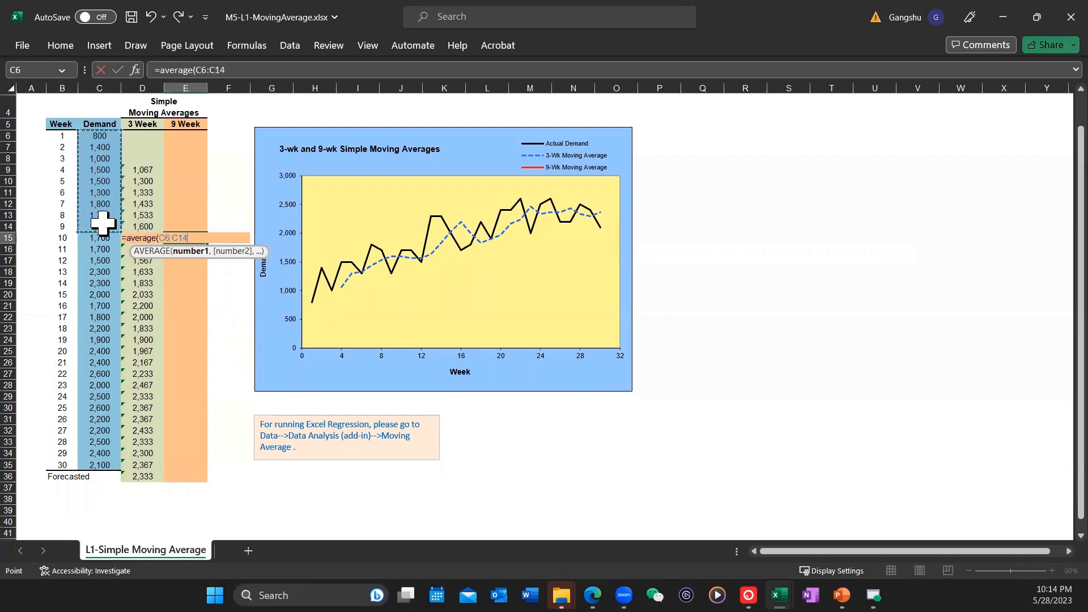
type(")")
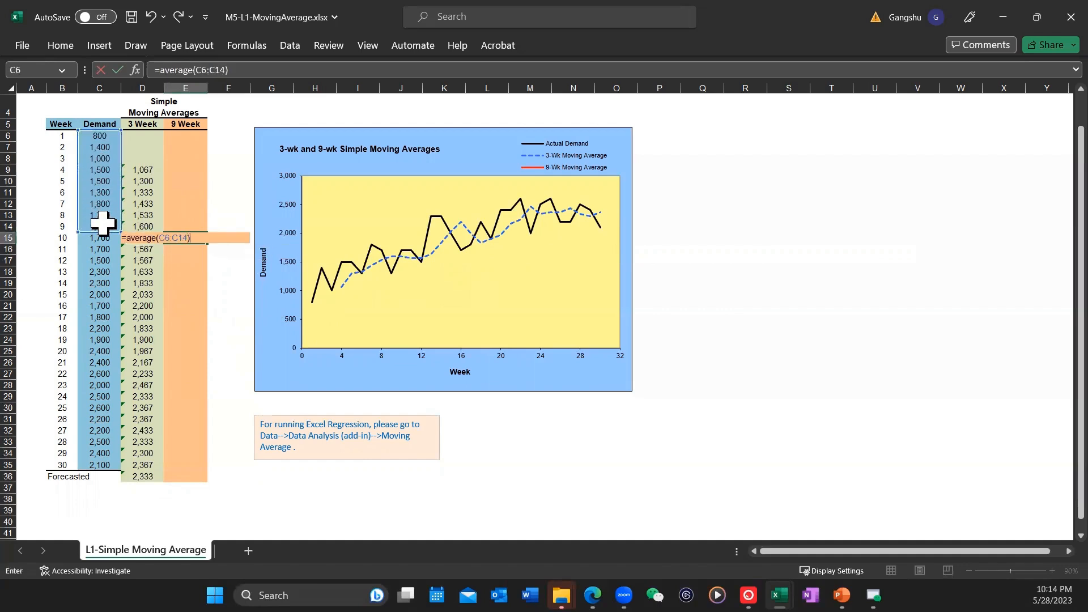
key("Return")
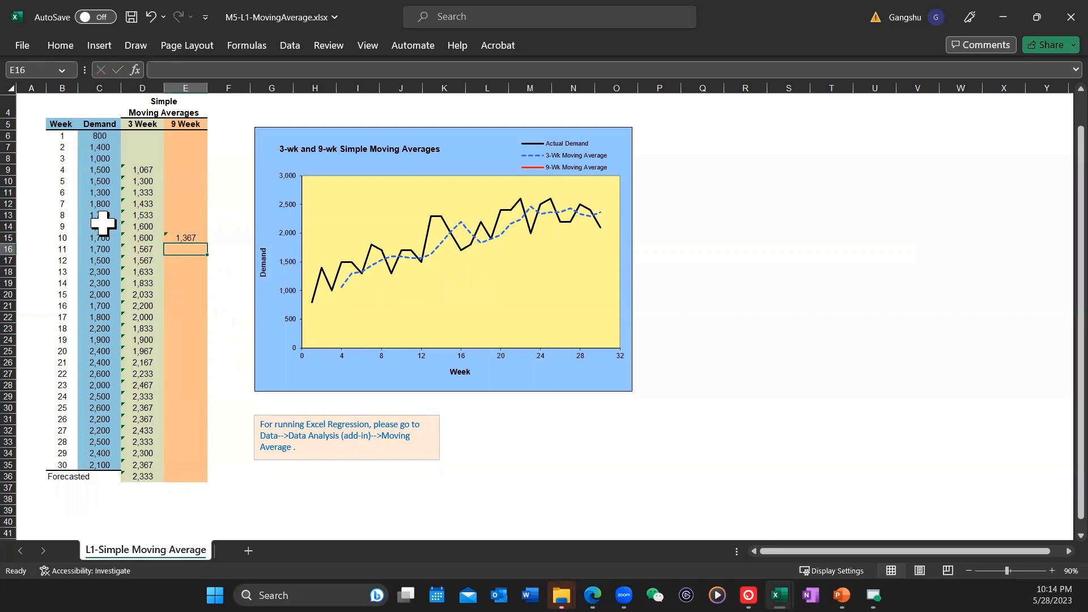
Step: Fill the nine-week average formula from E15 down to the Forecasted row, E36
left_click(197, 239)
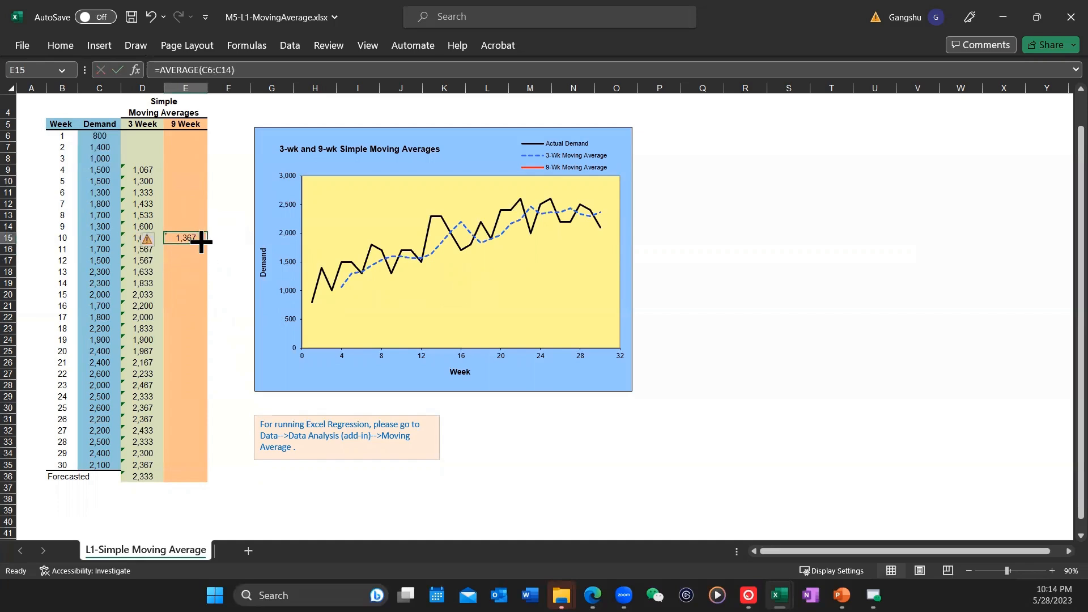
left_click_drag(210, 243, 210, 480)
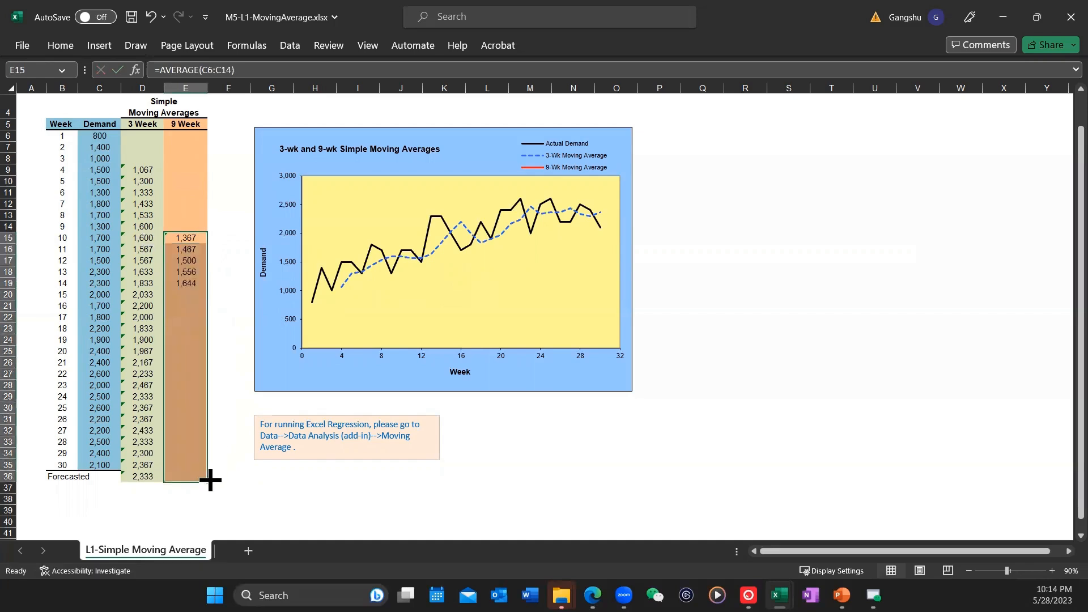
left_click(188, 401)
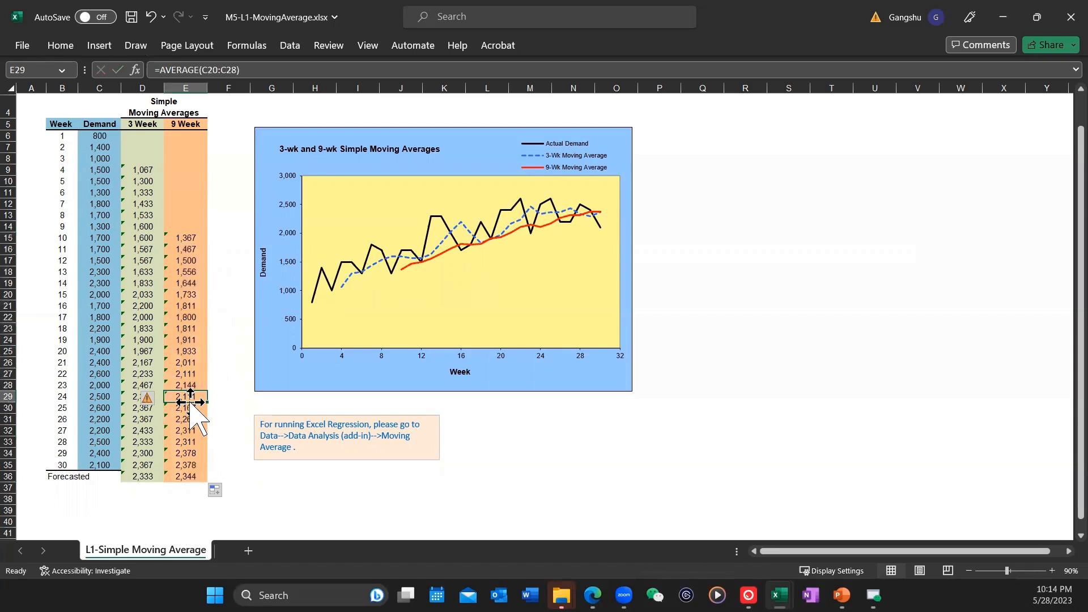
Step: Change the font color of the two forecast values in D36:E36 to red
left_click_drag(138, 476, 183, 481)
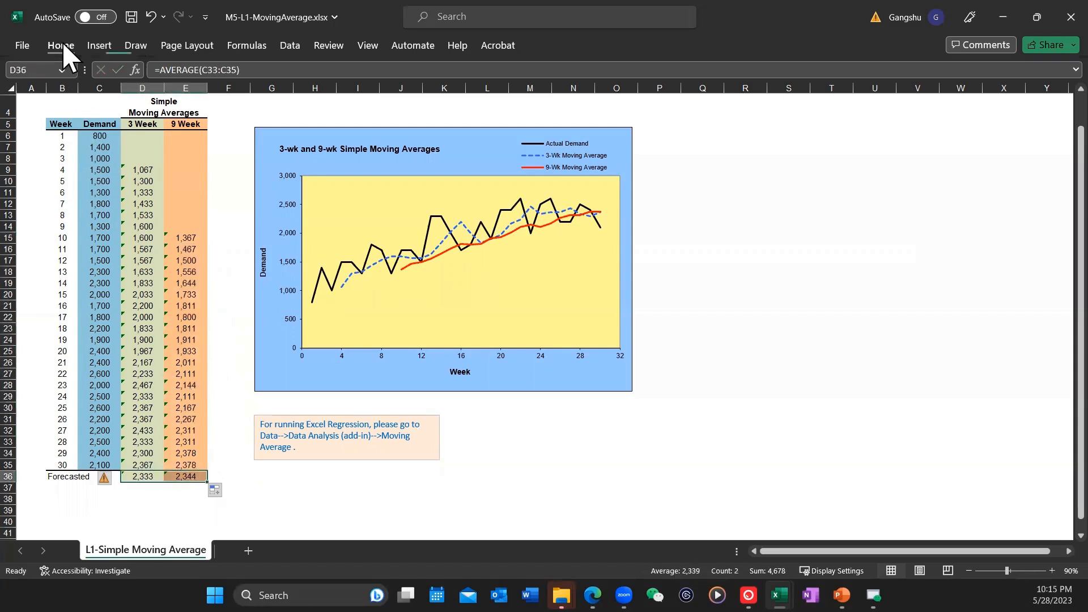
left_click(58, 45)
left_click(219, 96)
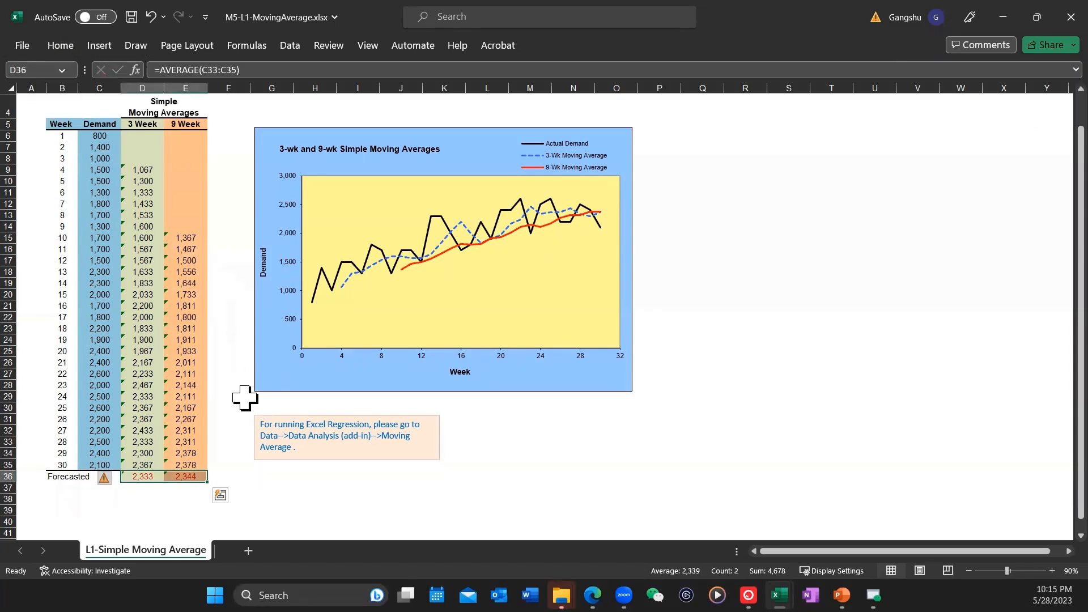
left_click(245, 398)
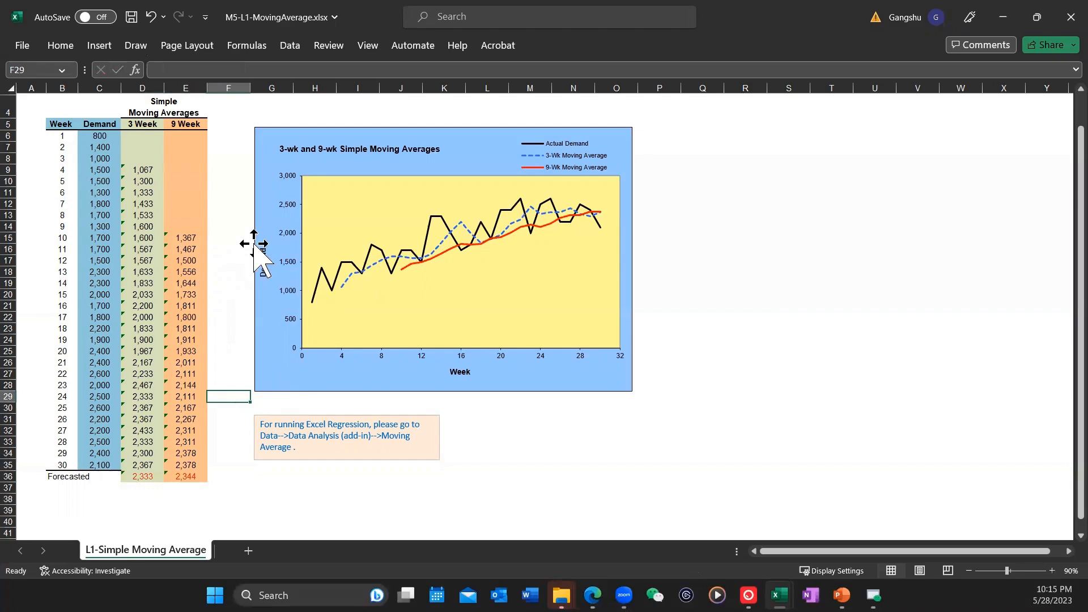
Step: Run the Moving Average data analysis on $C$6:$C$35 with an interval of 3 and the output starting at $F$7
left_click(289, 47)
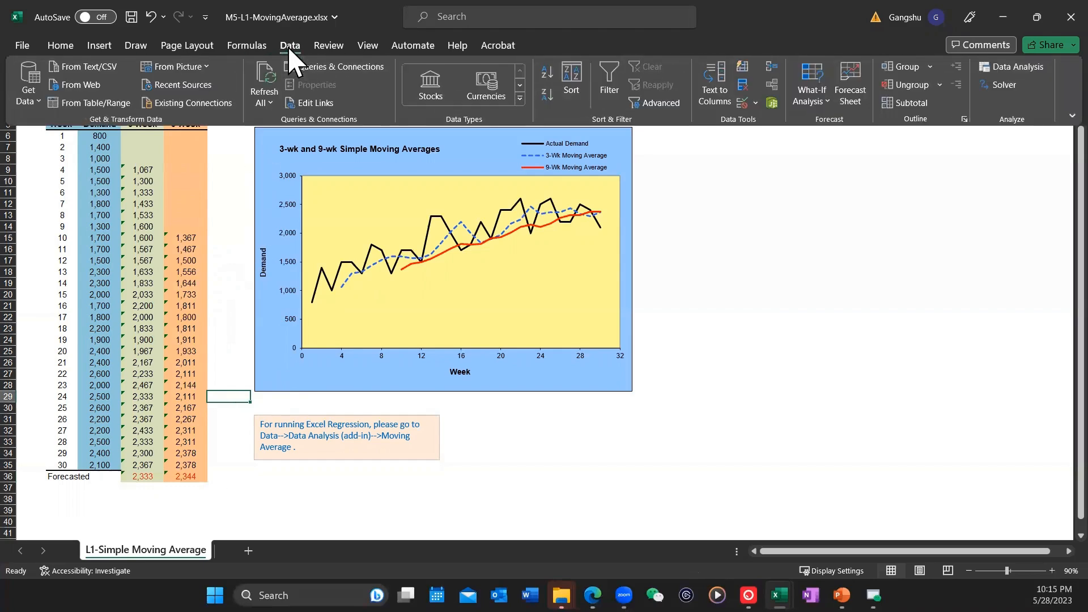
left_click(1018, 68)
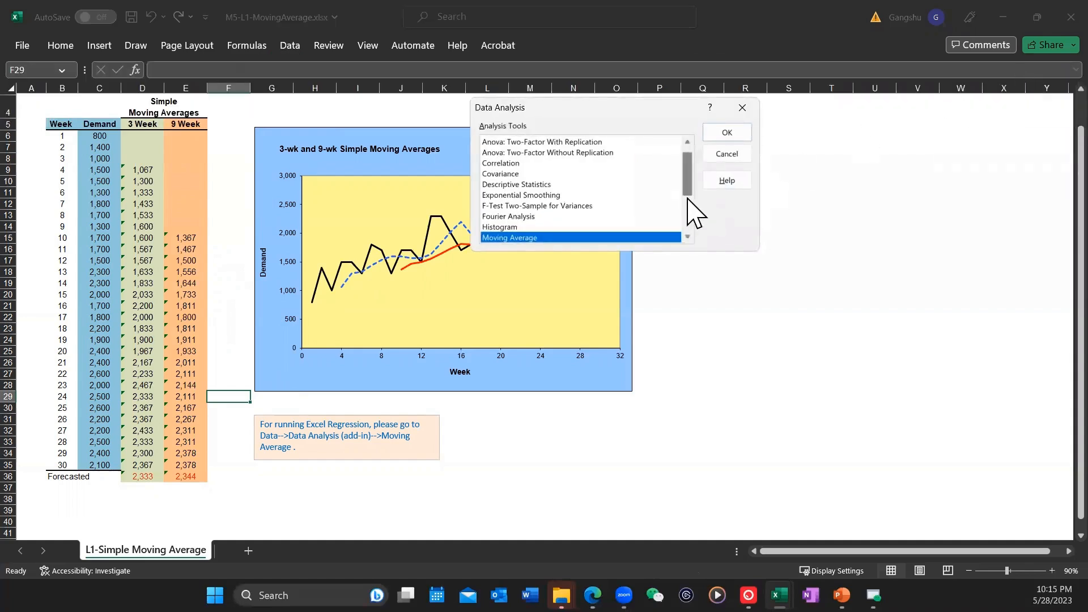
scroll(688, 204, "down", 2)
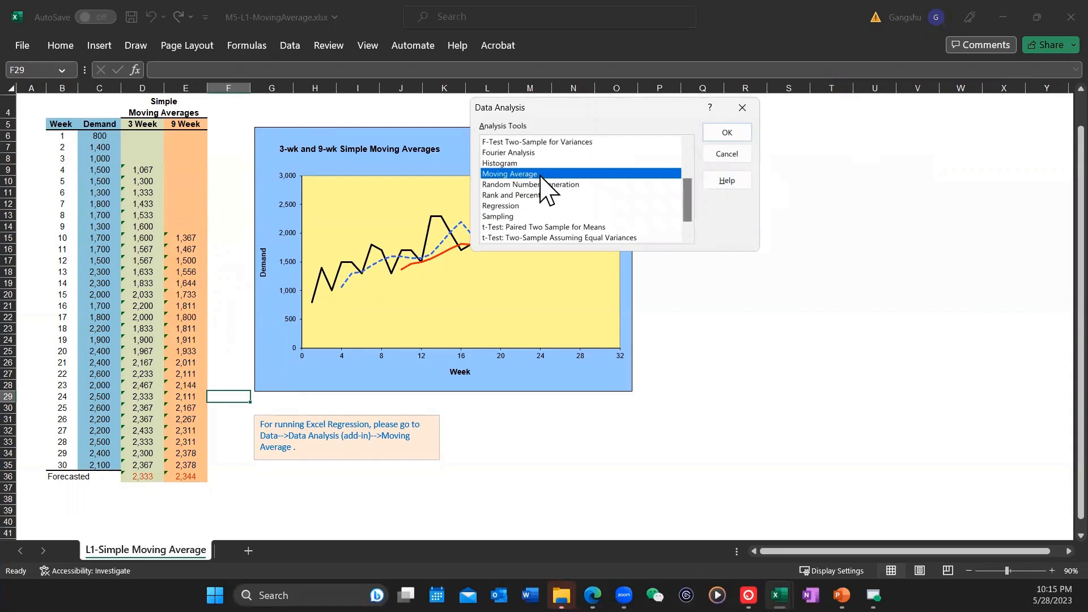
left_click(732, 136)
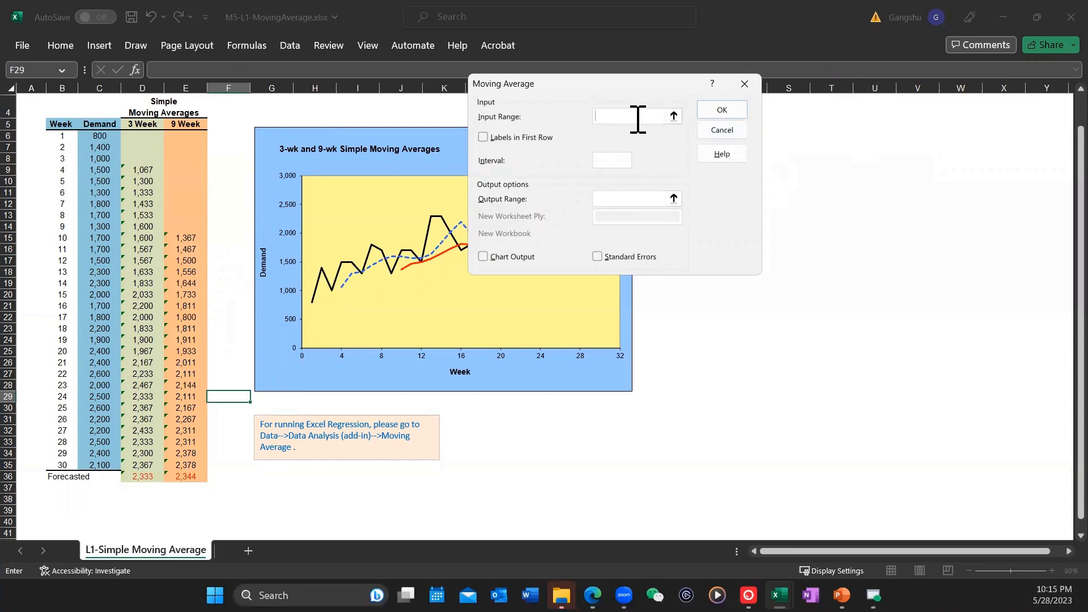
left_click_drag(100, 138, 99, 462)
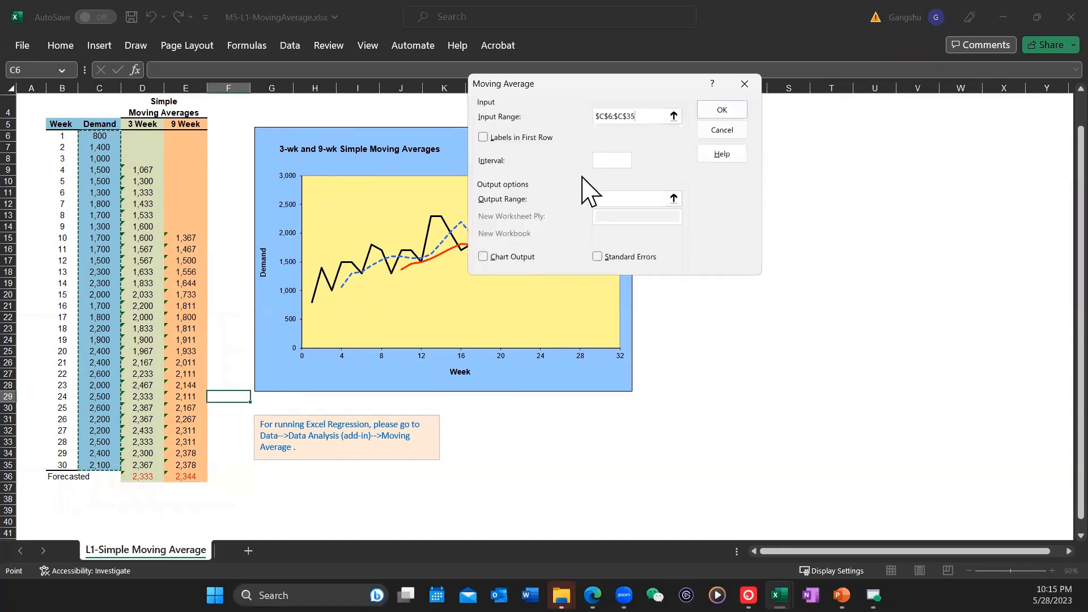
left_click(608, 160)
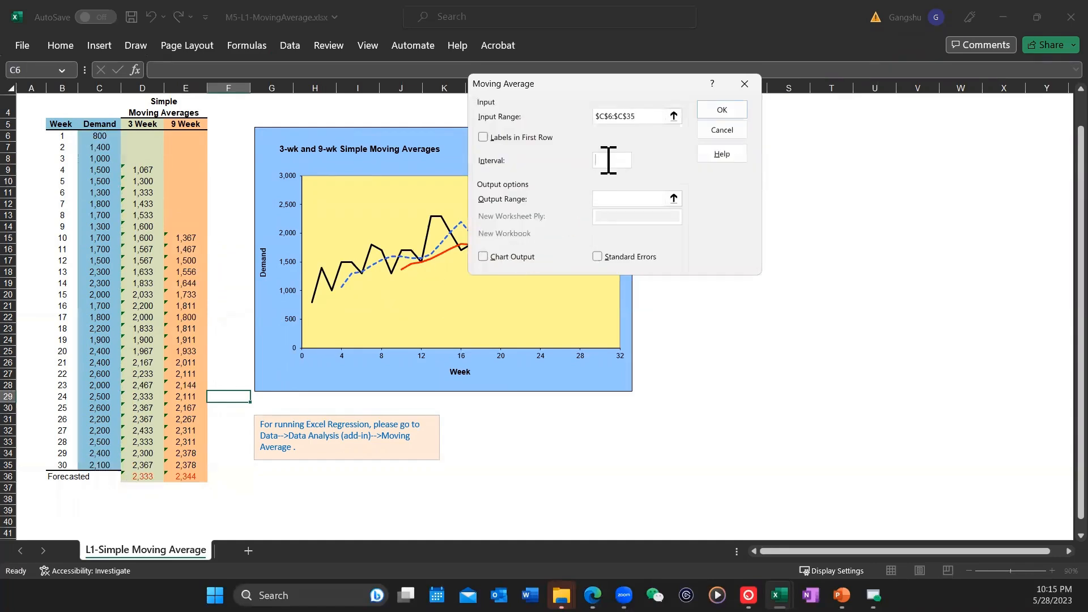
type("3")
left_click(623, 200)
left_click(228, 147)
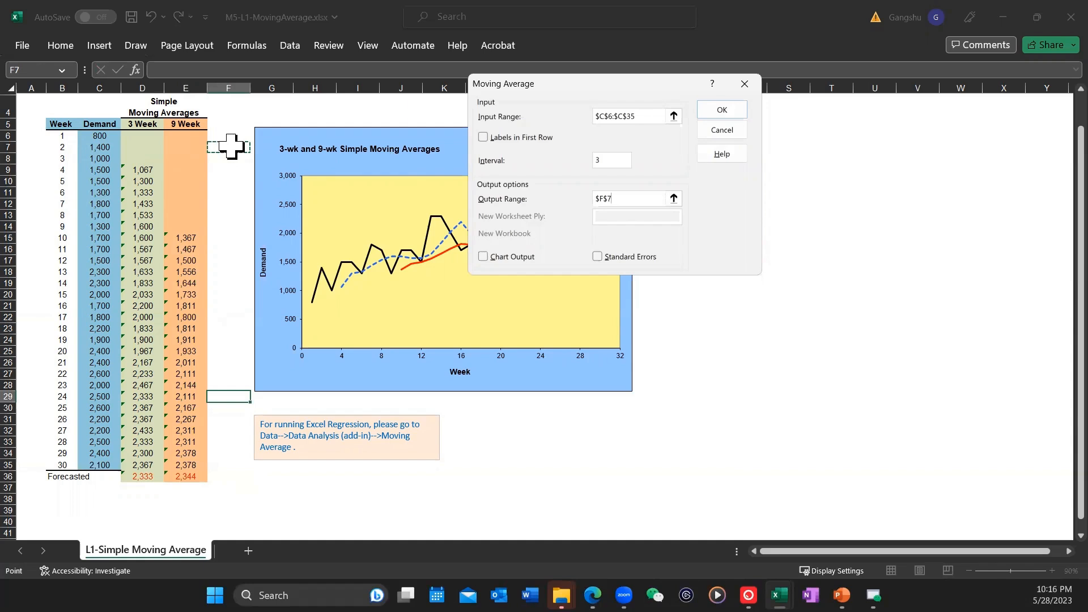
left_click(723, 111)
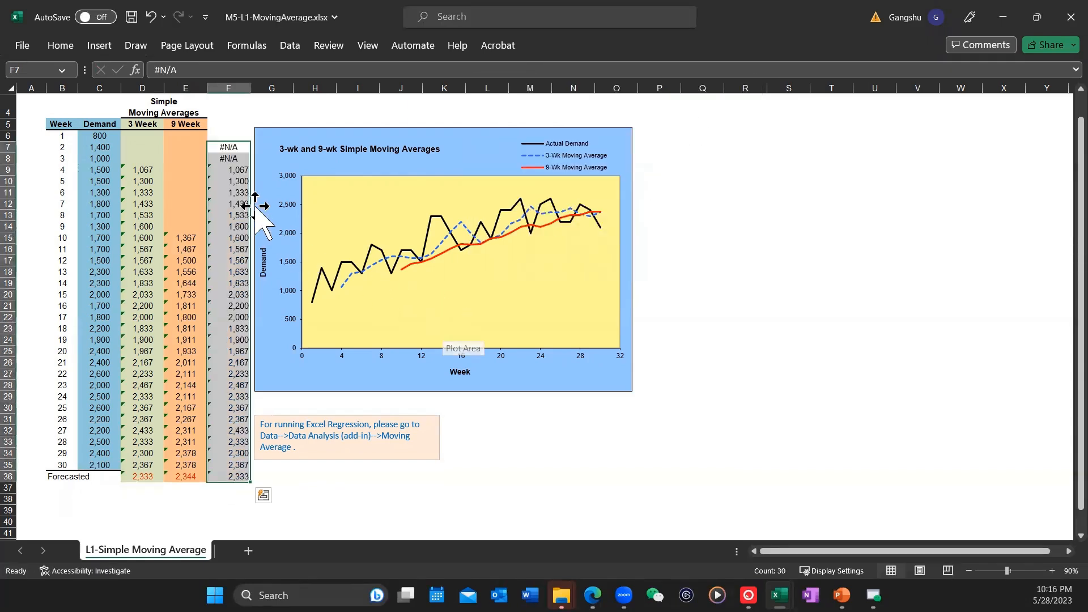
Step: Change the font color of the analysis tool's forecast in F36 to red
left_click(232, 476)
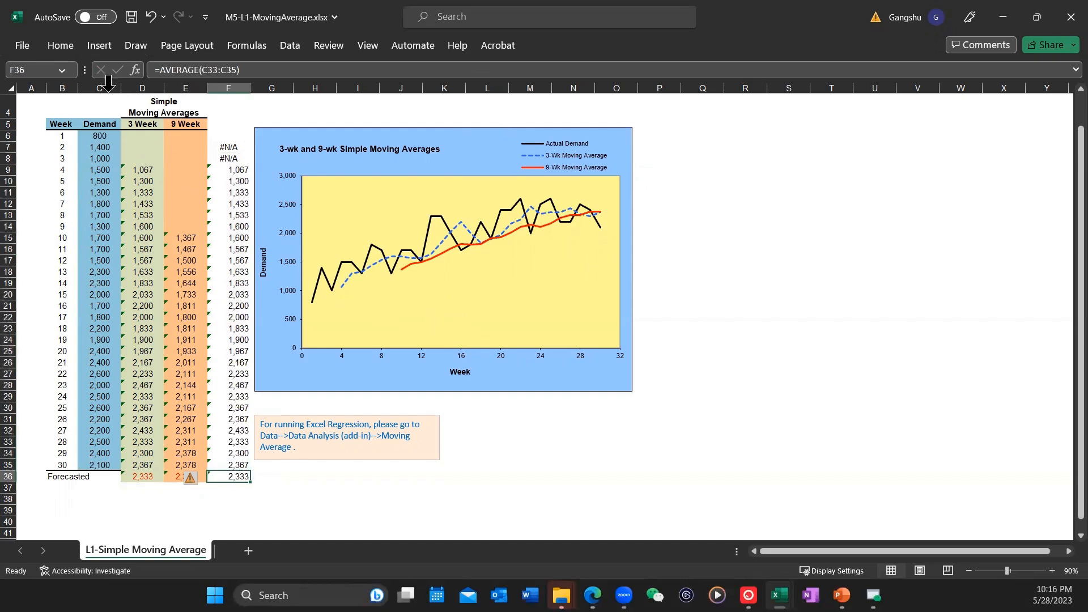
left_click(62, 46)
left_click(219, 94)
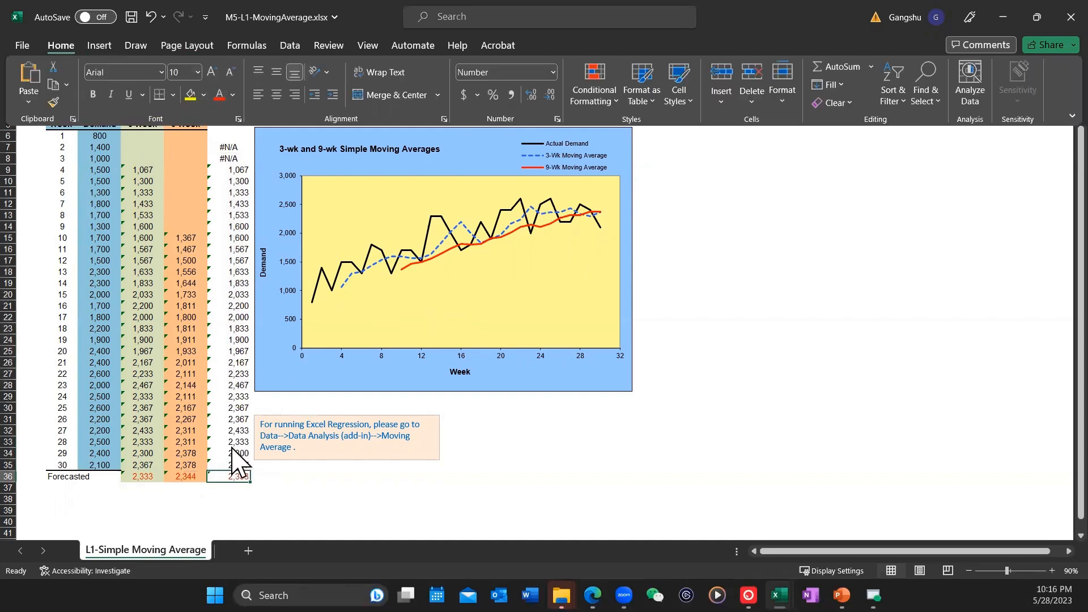
left_click(240, 479)
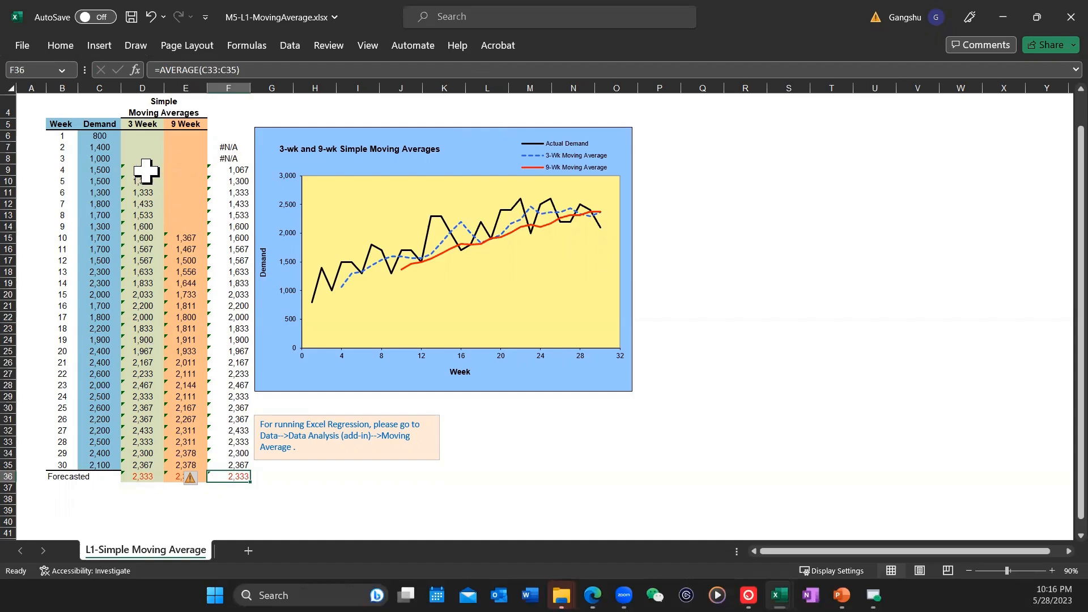
Step: Compare the analysis tool's formula in F9 with the manual three-week average formulas in D9 and D36
left_click(245, 172)
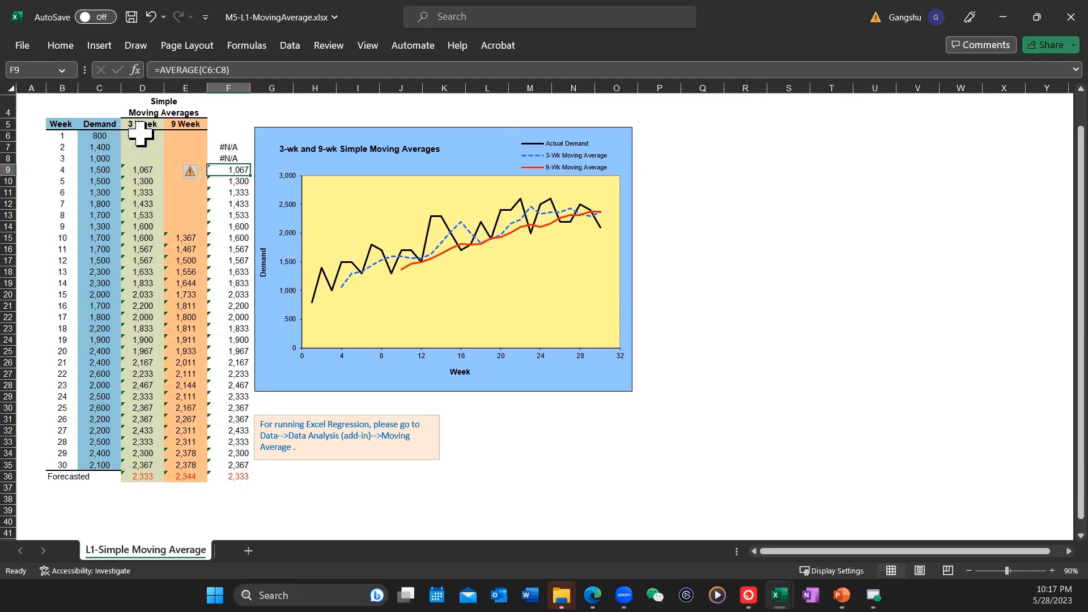
left_click(141, 170)
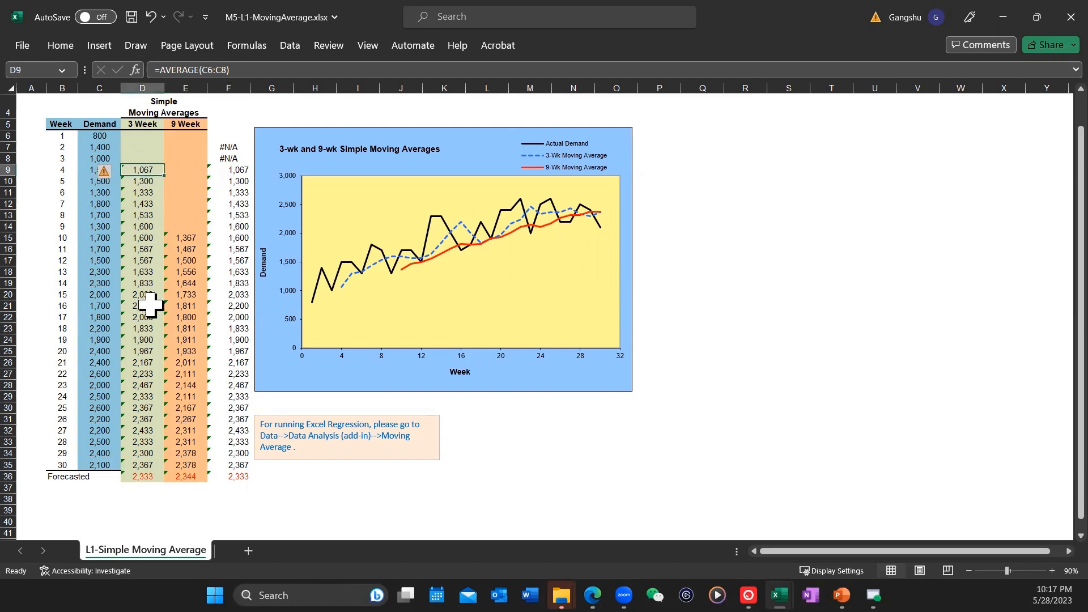
left_click(143, 477)
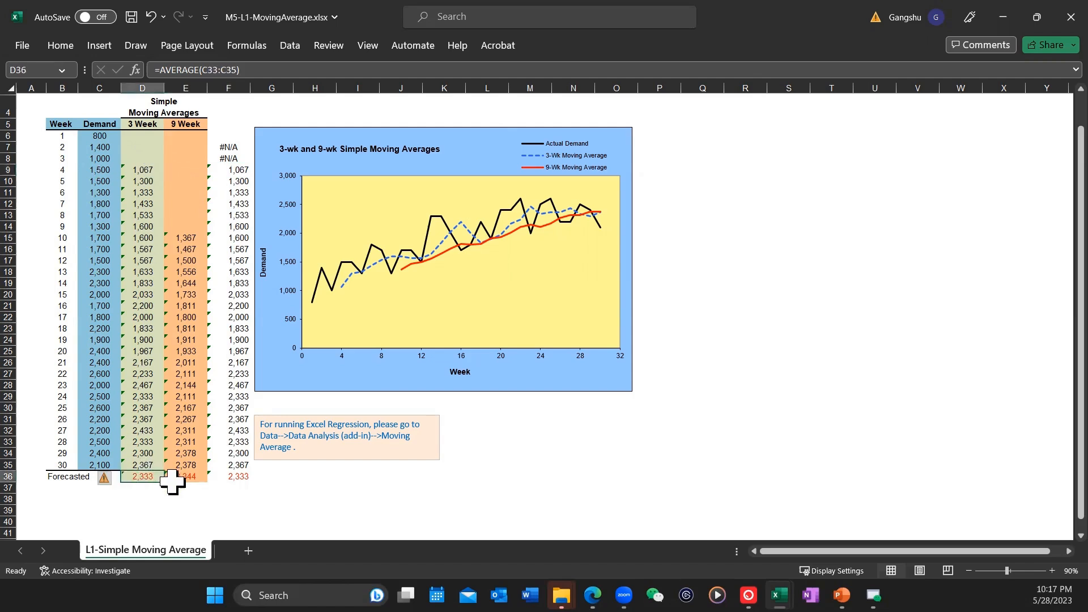